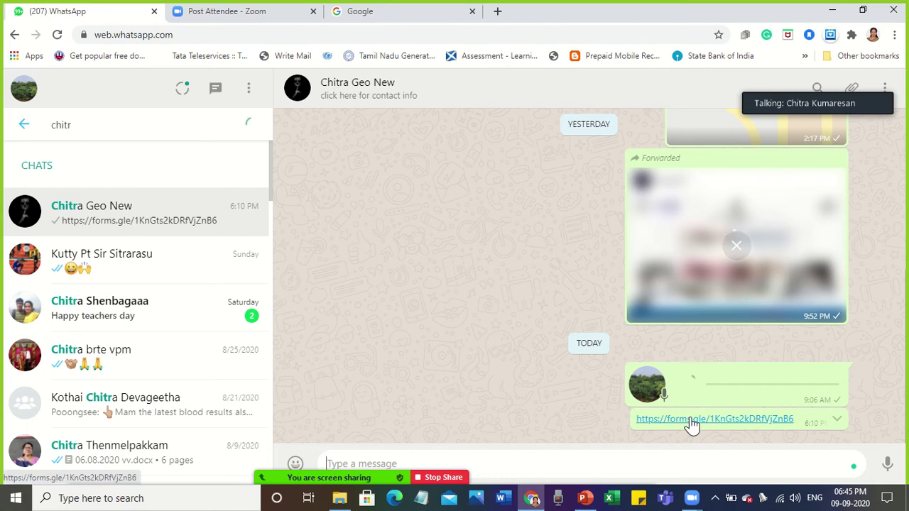
# Open the forms.gle link shared in the WhatsApp chat in a new tab.
pyautogui.click(690, 422)
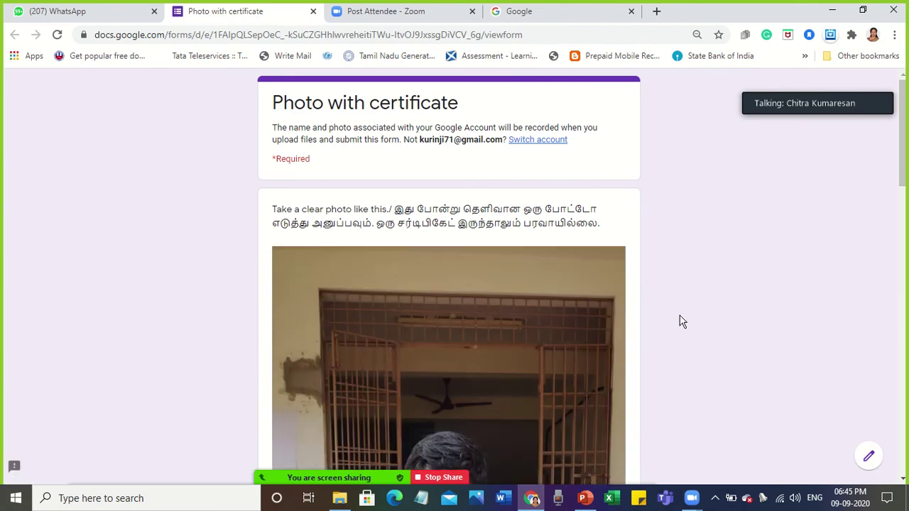
# Scroll past the example photo and select the Name question's answer field.
pyautogui.scroll(-5, 680, 321)
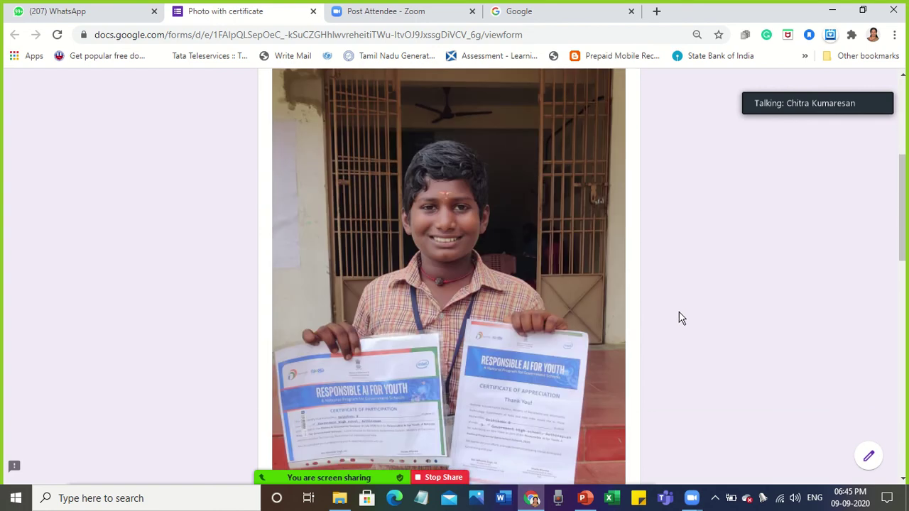
pyautogui.scroll(-4, 679, 318)
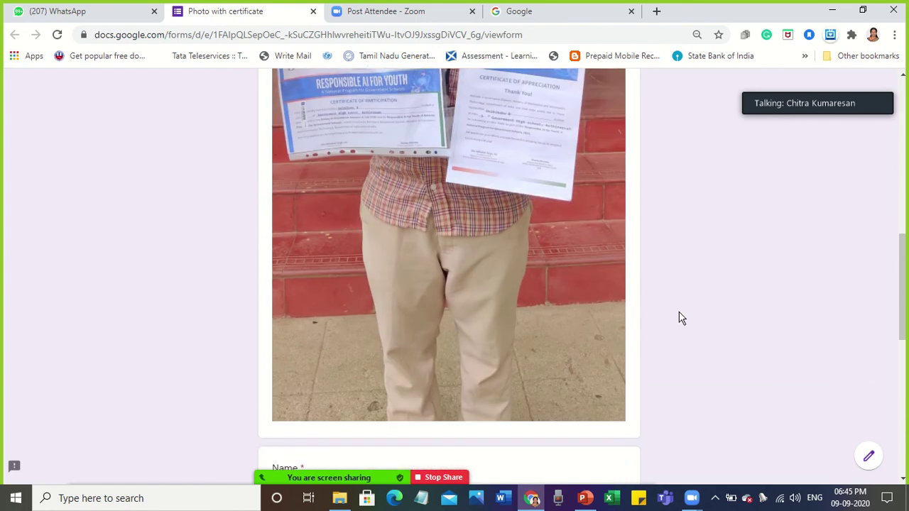
pyautogui.scroll(-3, 680, 318)
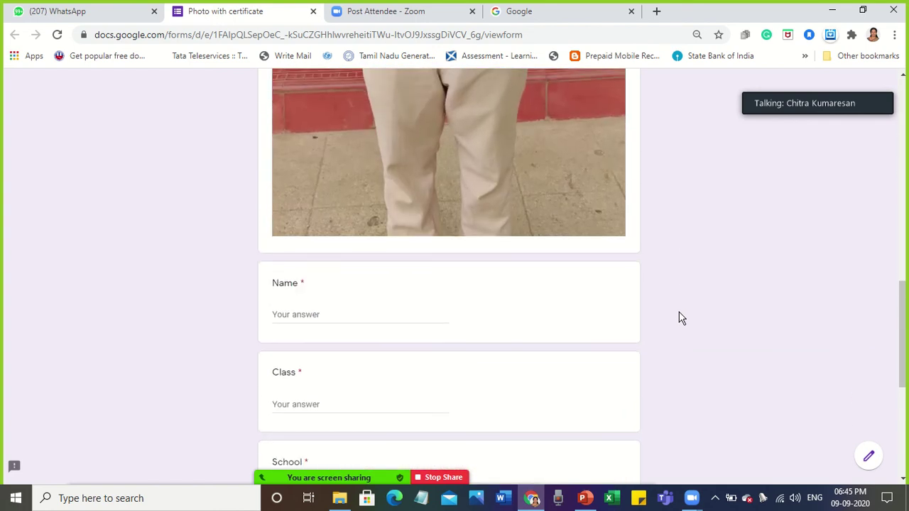
pyautogui.scroll(-2, 680, 318)
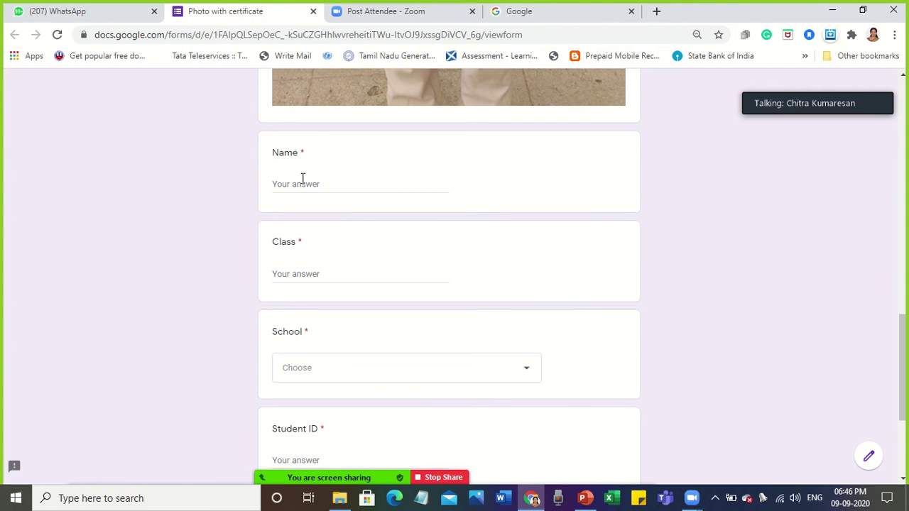
pyautogui.click(281, 189)
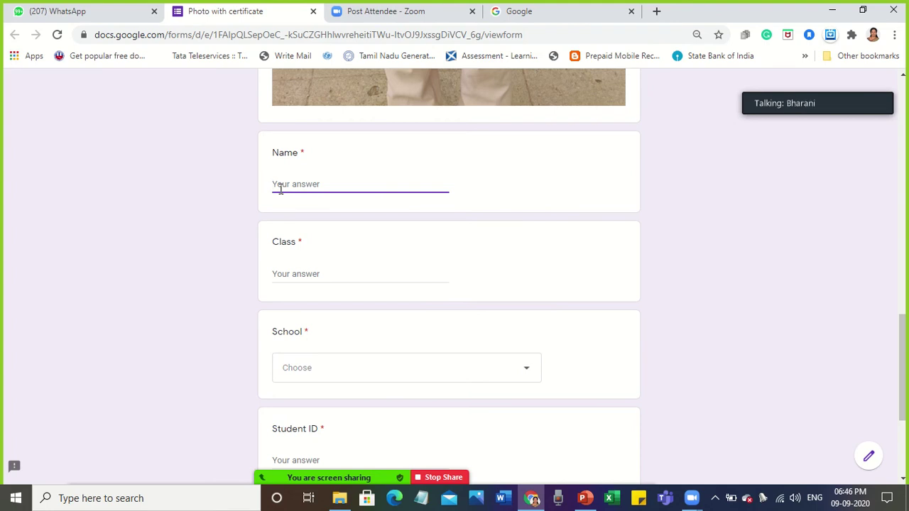
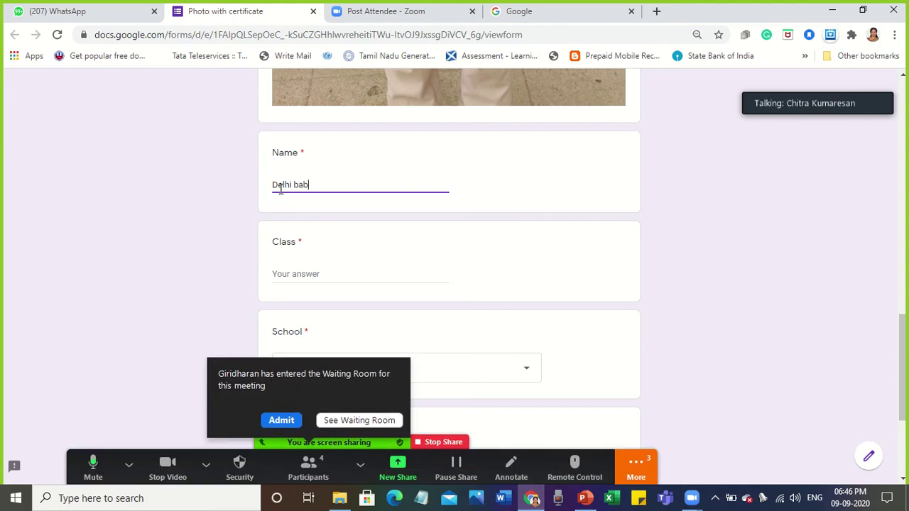
# Enter the student's name and class 9.
pyautogui.click(281, 420)
pyautogui.click(289, 270)
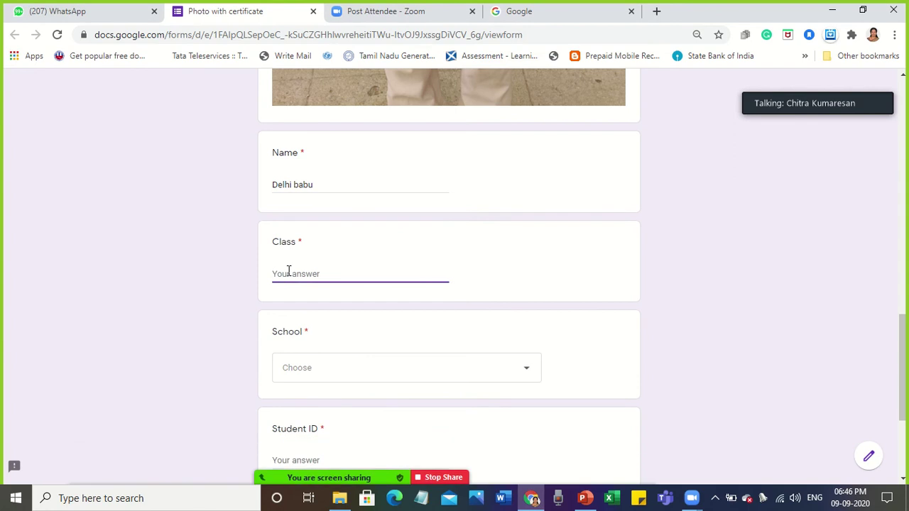
pyautogui.write('9')
# Choose Government high school ,Asthinapuram. as the school and enter the student ID.
pyautogui.click(321, 371)
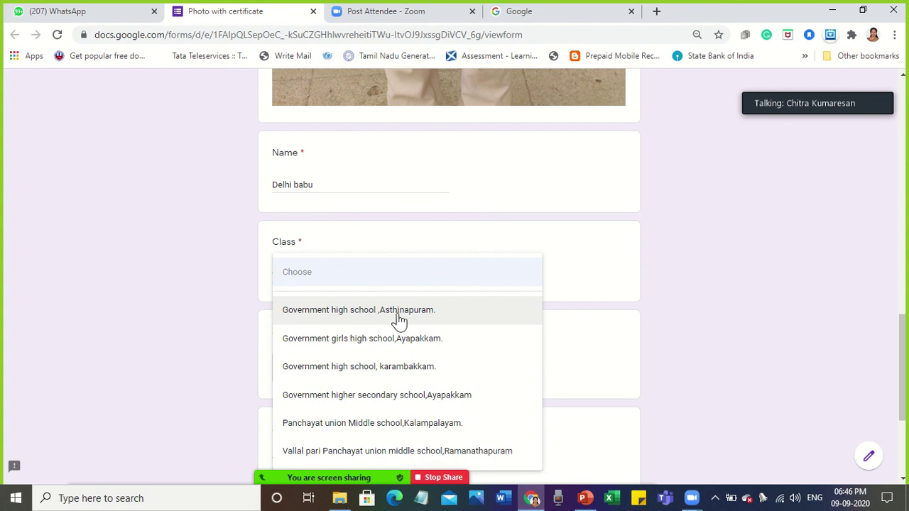
pyautogui.click(355, 316)
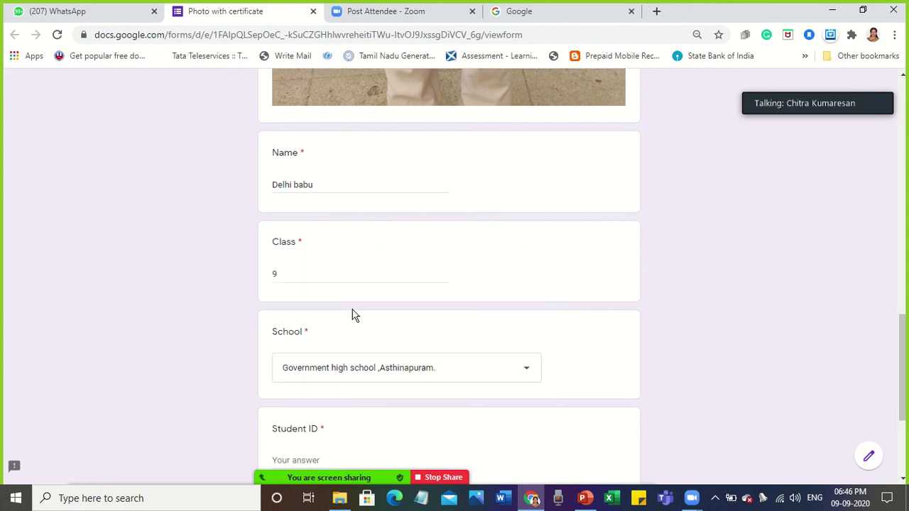
pyautogui.scroll(-2, 355, 316)
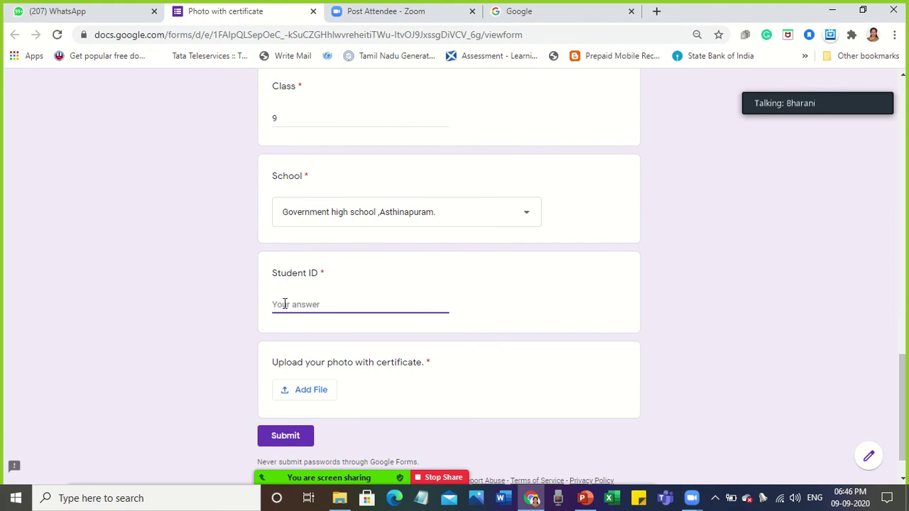
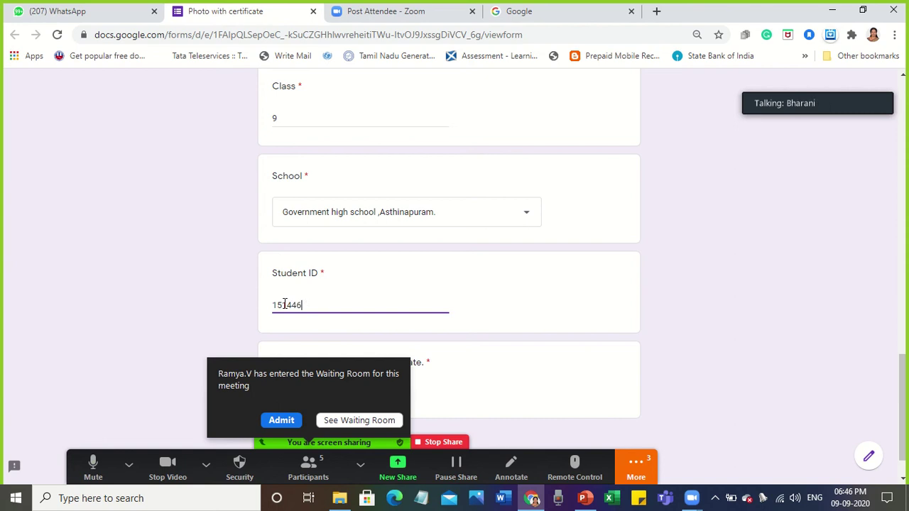
pyautogui.click(288, 420)
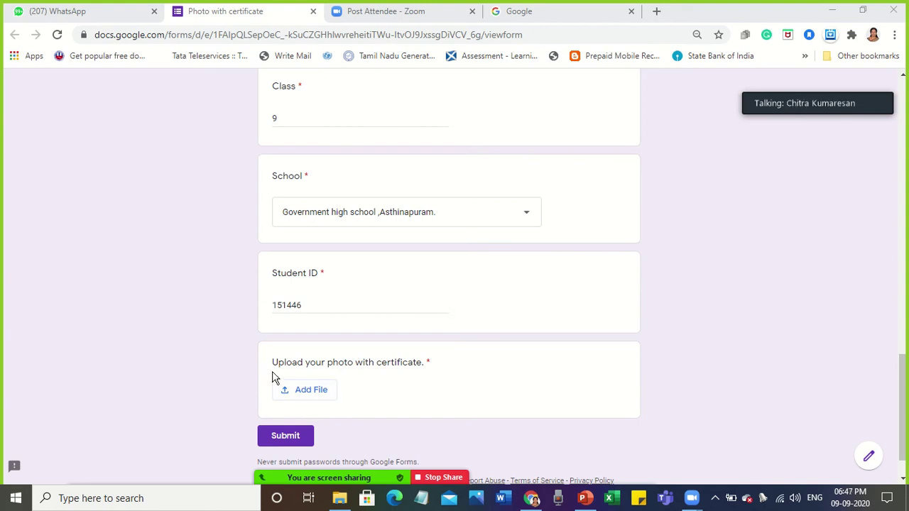
# Open the certificate photo's Insert file window, cancelling the device file chooser.
pyautogui.click(312, 395)
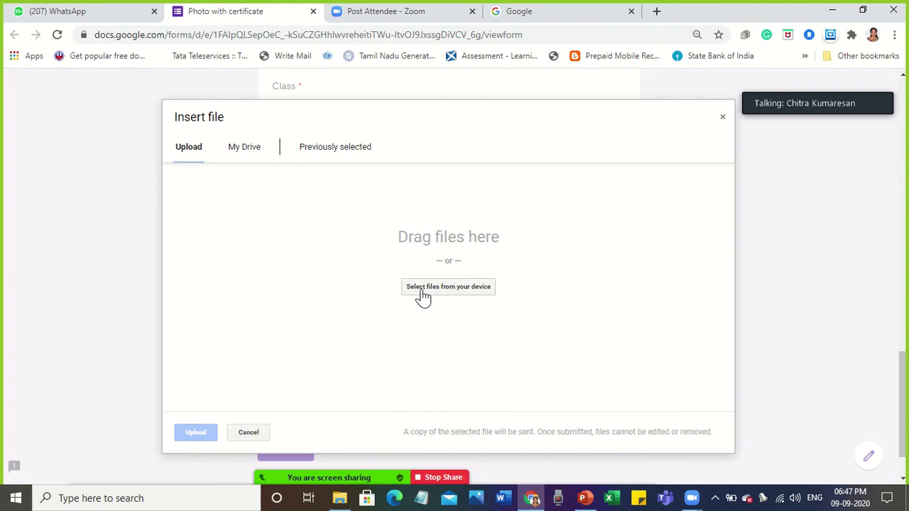
pyautogui.click(422, 296)
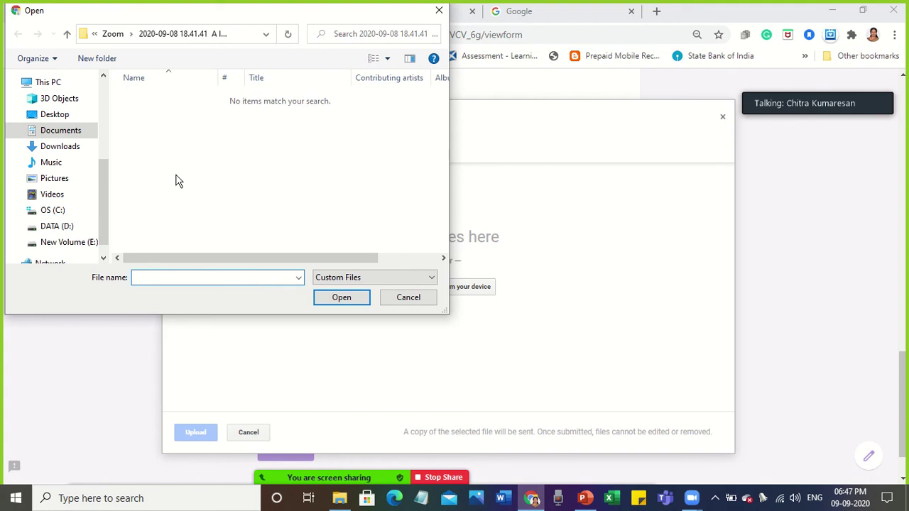
pyautogui.moveTo(531, 497)
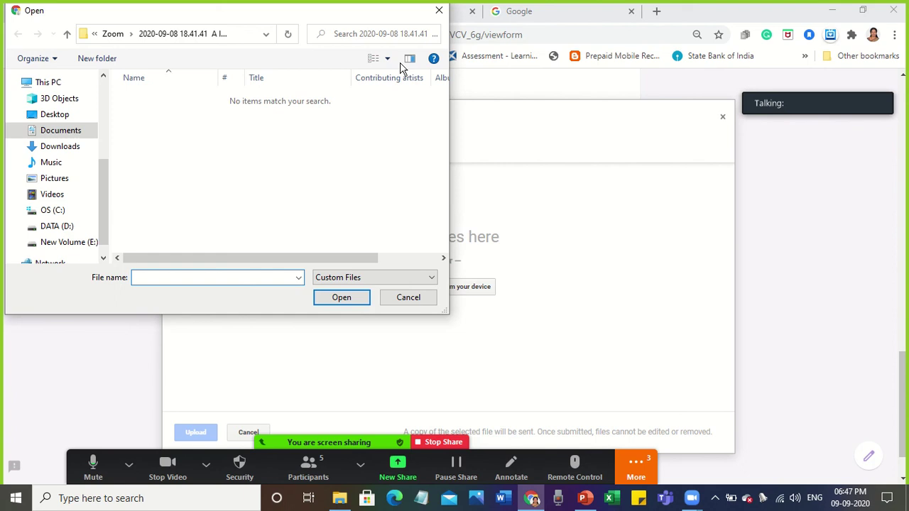
pyautogui.click(433, 12)
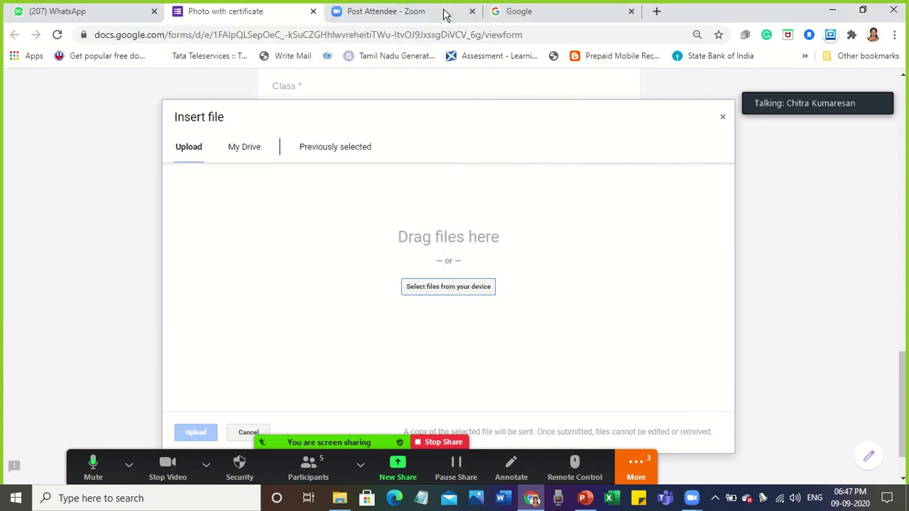
# Open the Ghs Asthinapuram children group chat in WhatsApp Web.
pyautogui.click(73, 13)
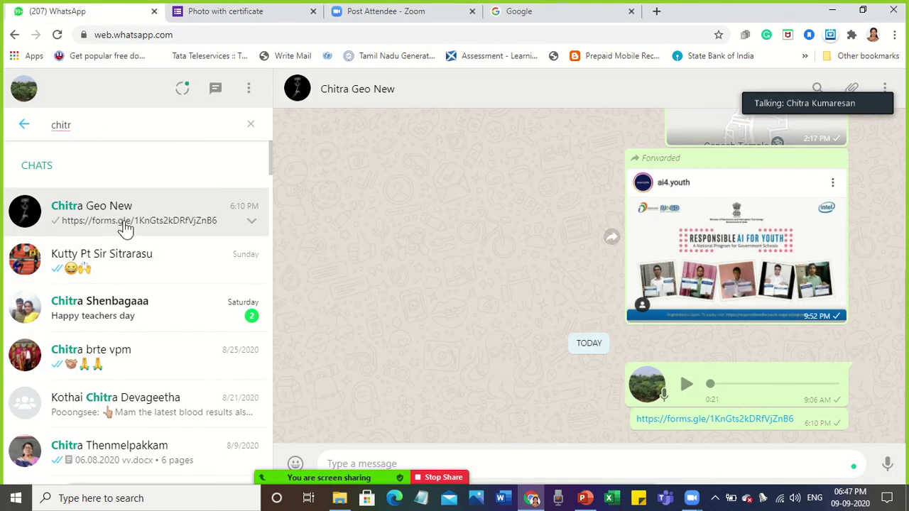
pyautogui.click(250, 129)
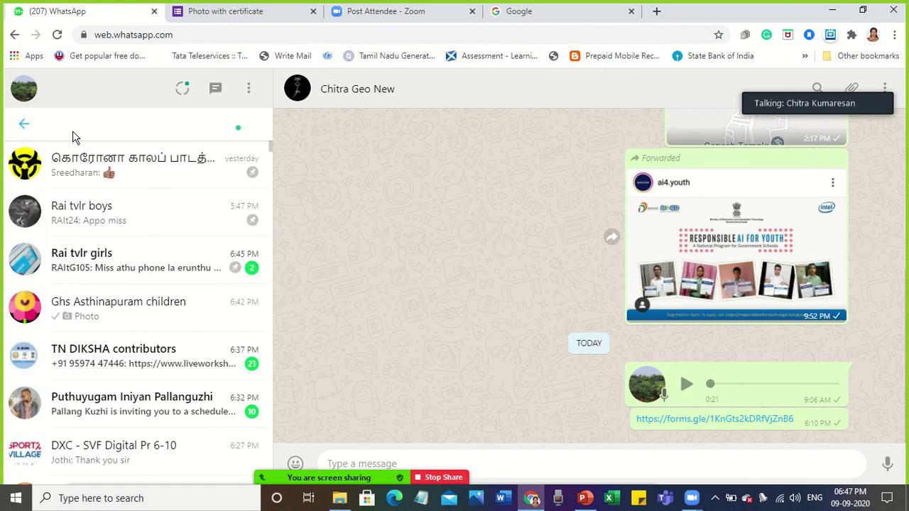
pyautogui.click(118, 325)
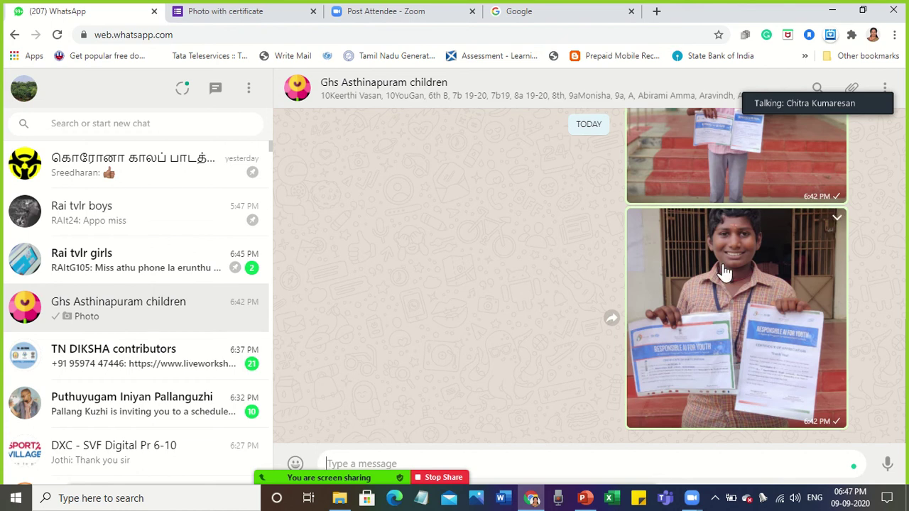
pyautogui.scroll(1, 724, 272)
pyautogui.scroll(-1, 724, 272)
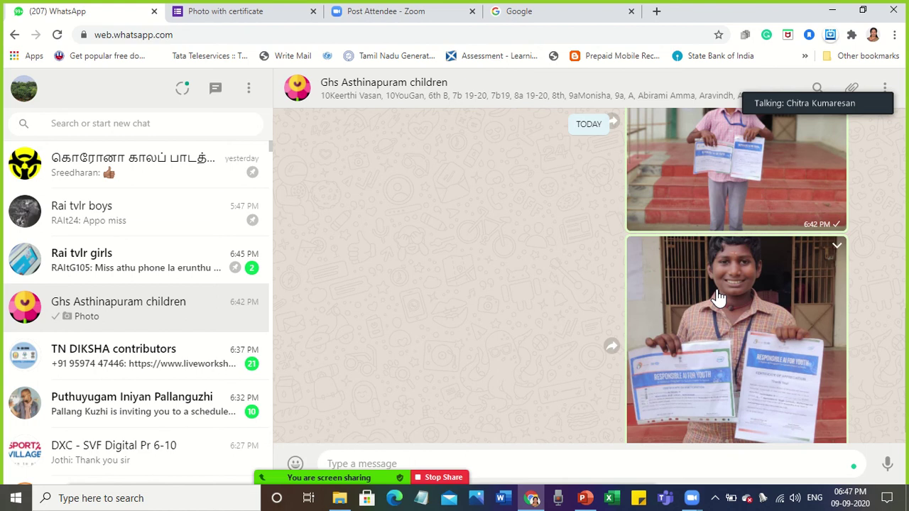
pyautogui.scroll(1, 715, 298)
pyautogui.scroll(-1, 716, 298)
# View the student's certificate photo full size and download it.
pyautogui.click(723, 175)
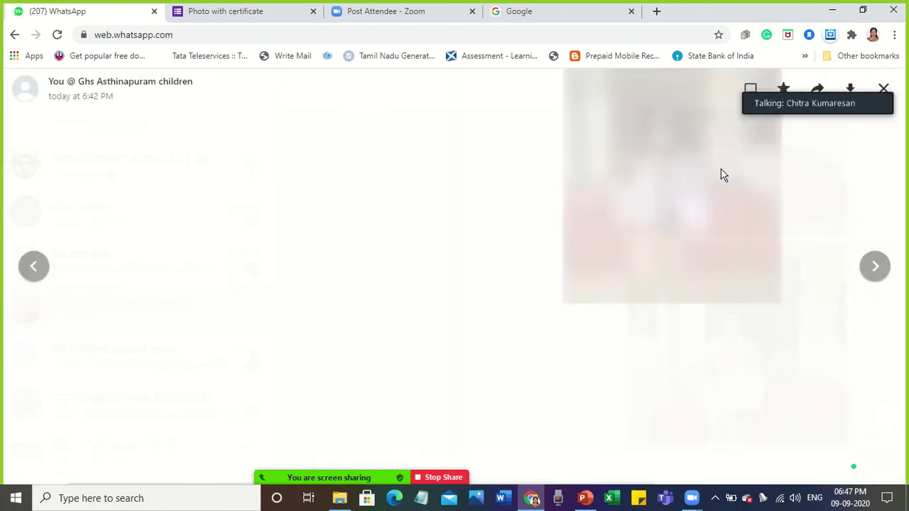
pyautogui.moveTo(848, 97)
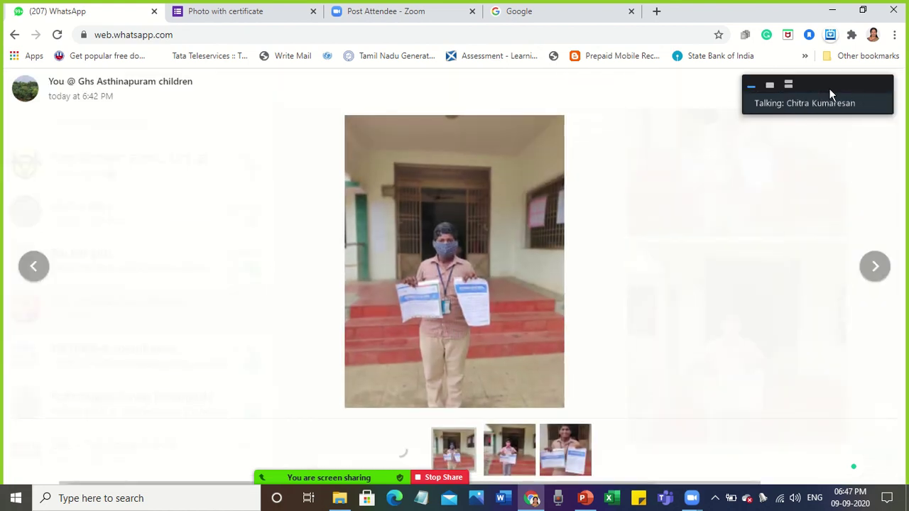
pyautogui.moveTo(829, 89); pyautogui.dragTo(822, 198)
pyautogui.click(850, 90)
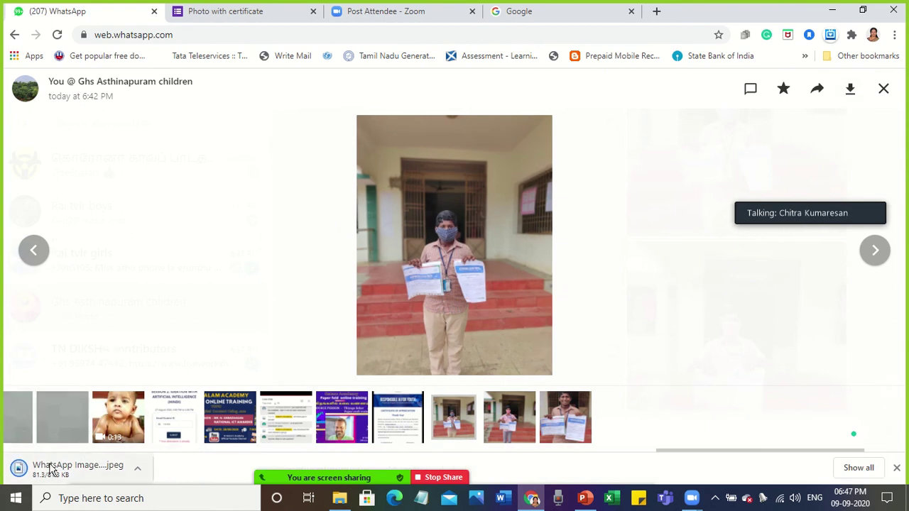
# Download the certificate photo again from the WhatsApp photo viewer.
pyautogui.click(50, 473)
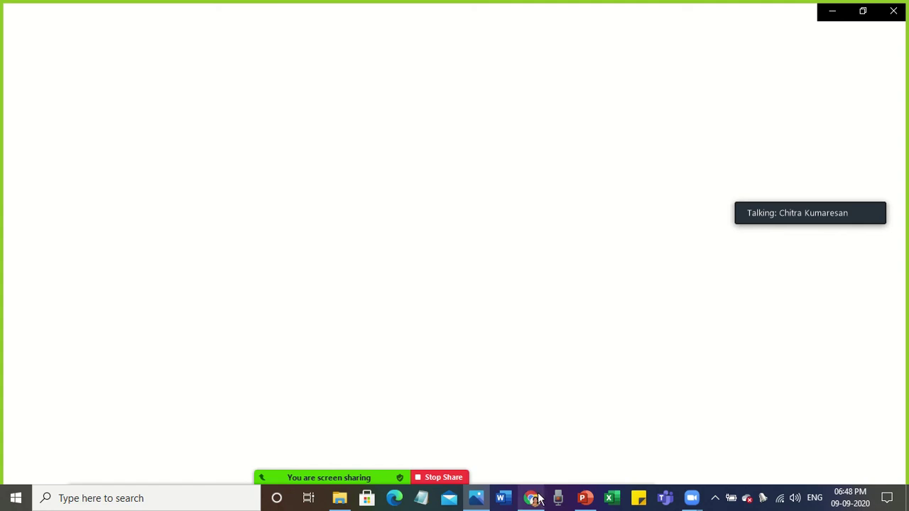
pyautogui.moveTo(534, 496)
pyautogui.click(489, 441)
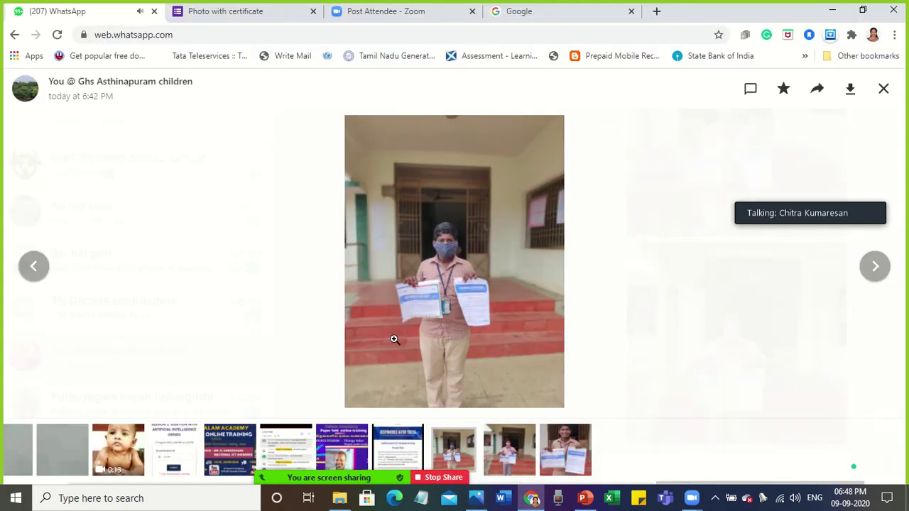
pyautogui.click(853, 93)
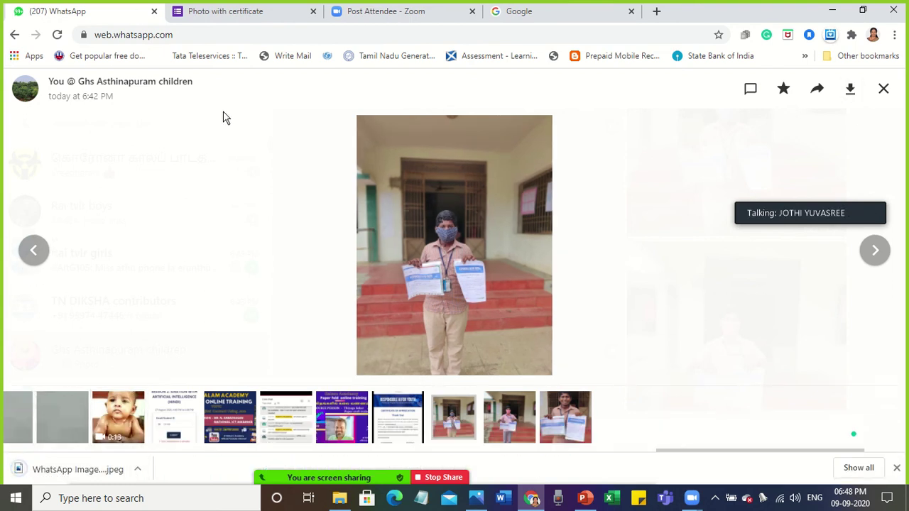
pyautogui.click(267, 19)
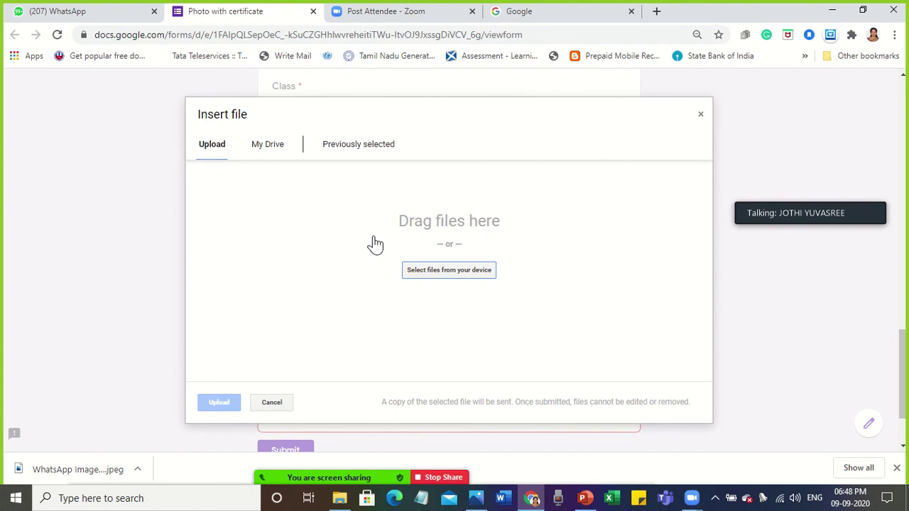
# Upload the WhatsApp Image (1) jpeg from Downloads to the certificate photo question.
pyautogui.click(420, 278)
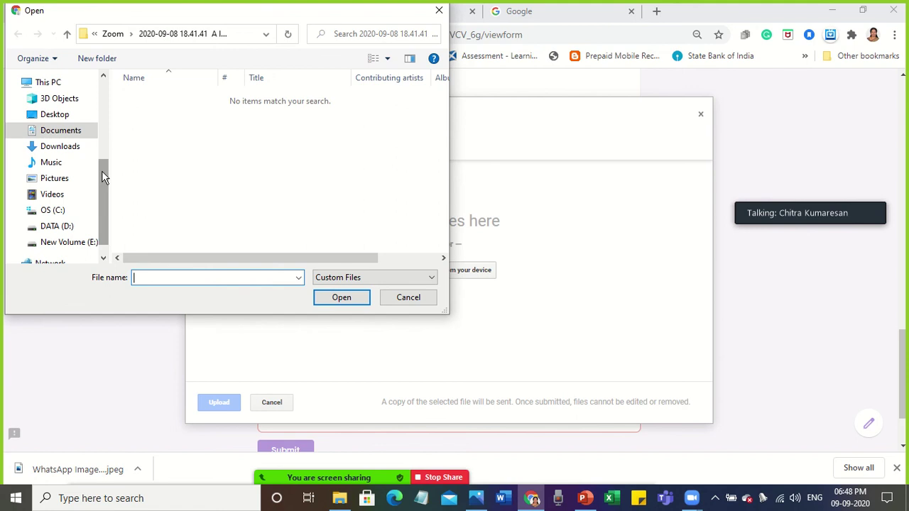
pyautogui.click(69, 155)
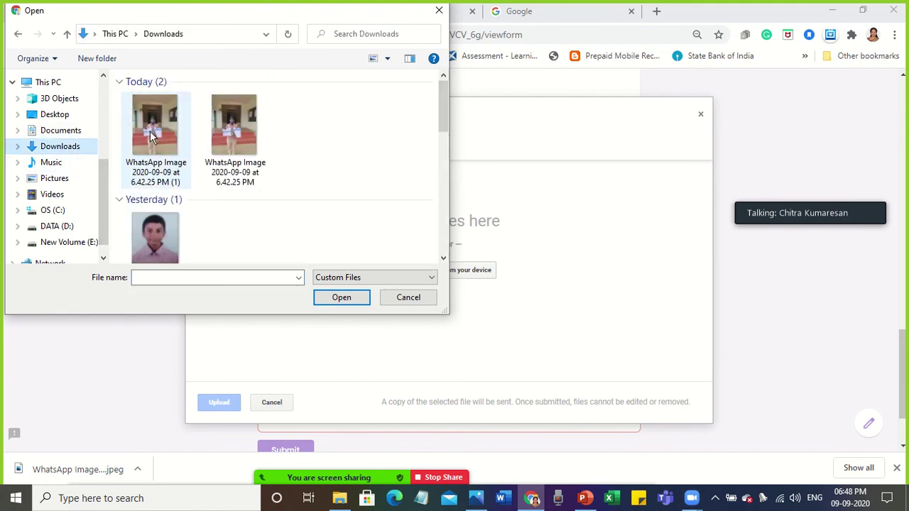
pyautogui.doubleClick(151, 137)
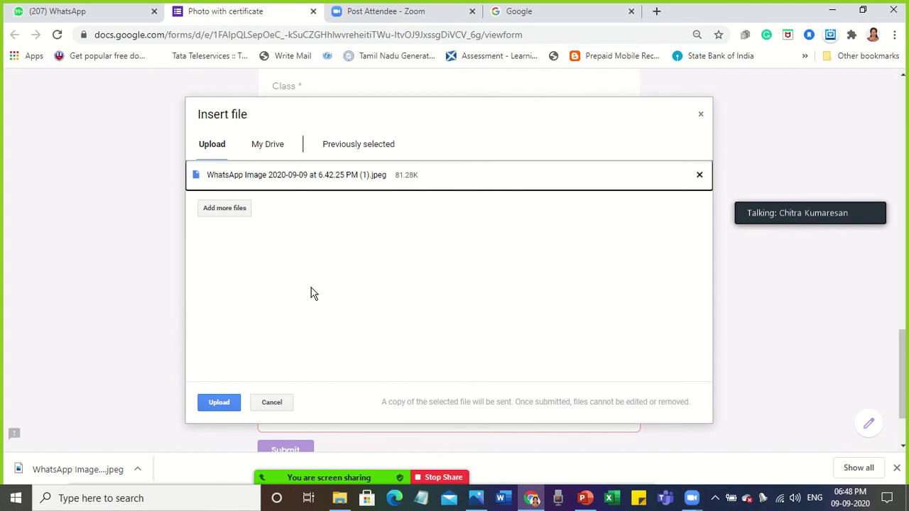
pyautogui.click(220, 403)
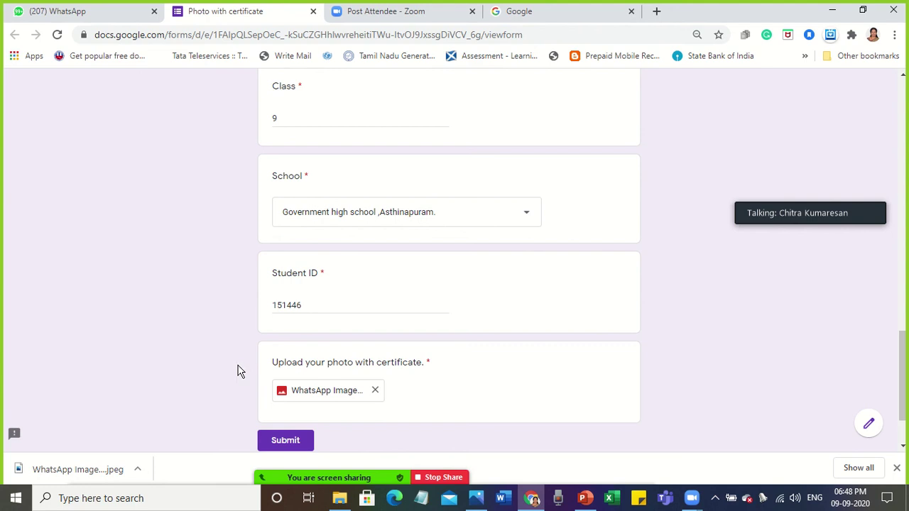
# In Downloads, rename the downloaded certificate photo to the student's name.
pyautogui.moveTo(339, 502)
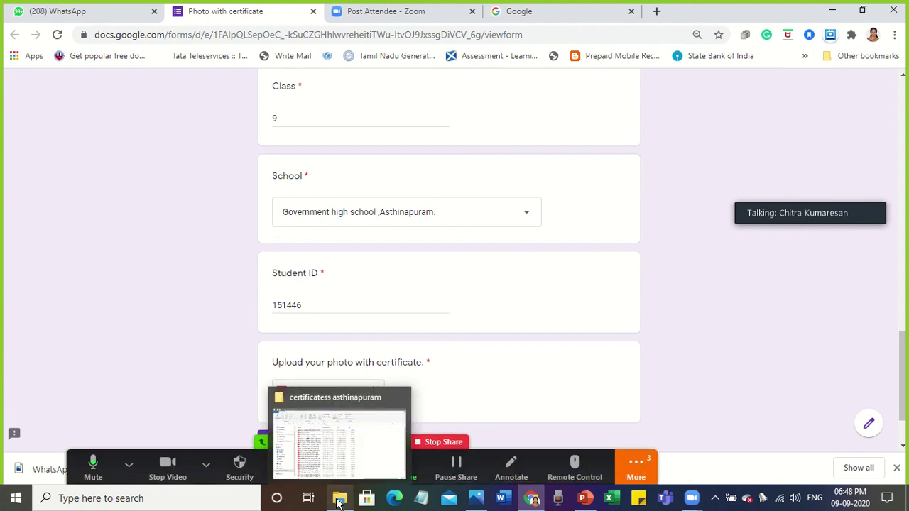
pyautogui.click(334, 446)
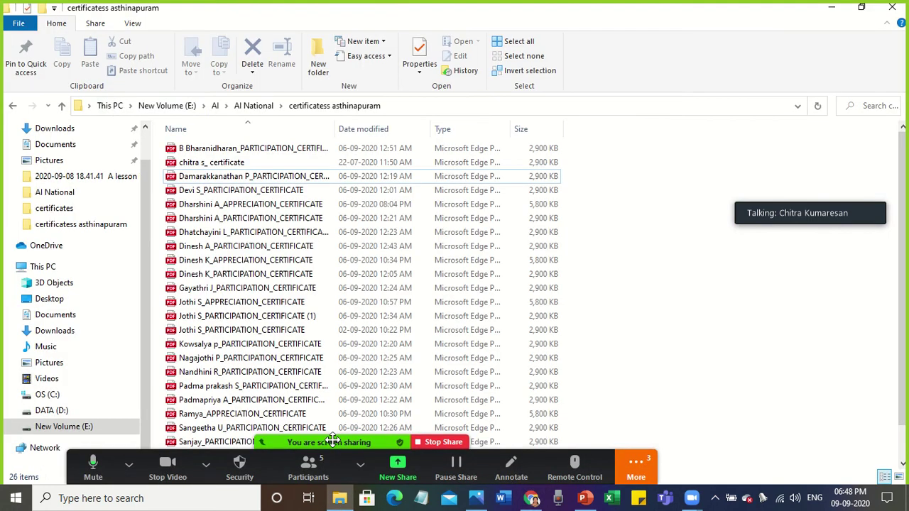
pyautogui.click(63, 131)
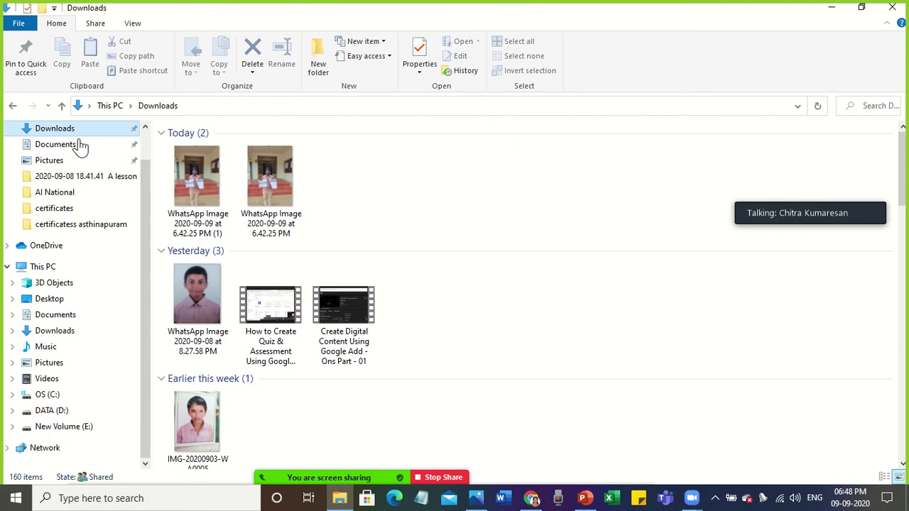
pyautogui.click(197, 198)
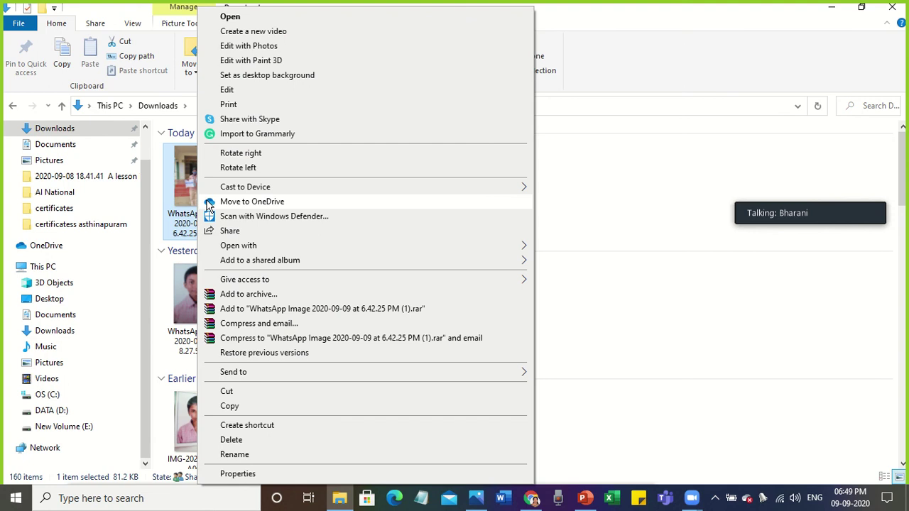
pyautogui.click(235, 456)
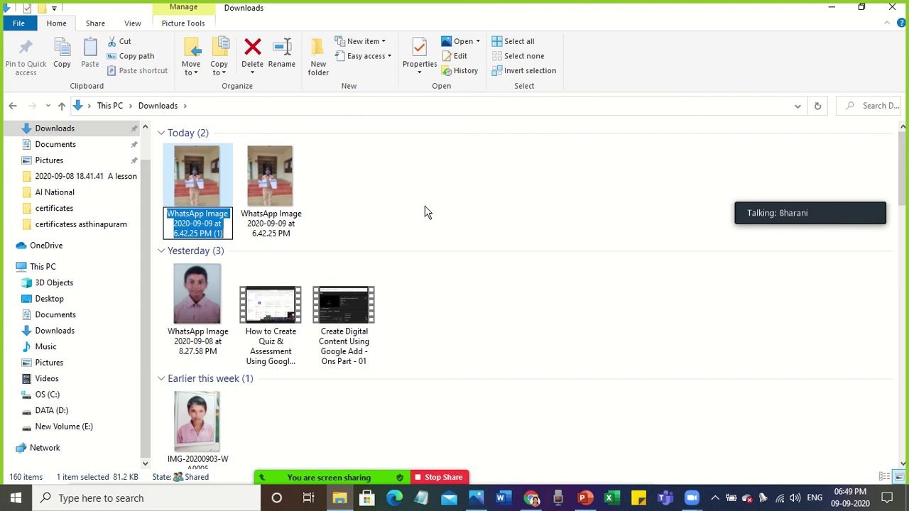
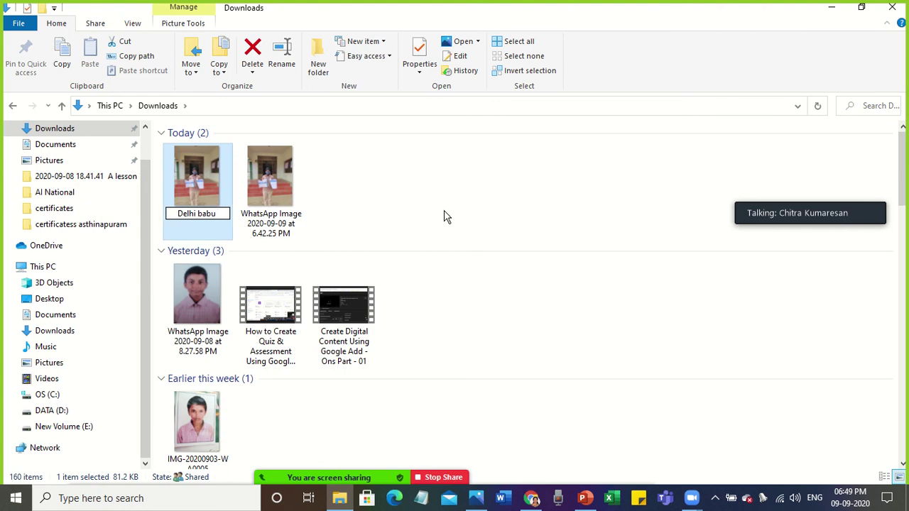
pyautogui.click(444, 215)
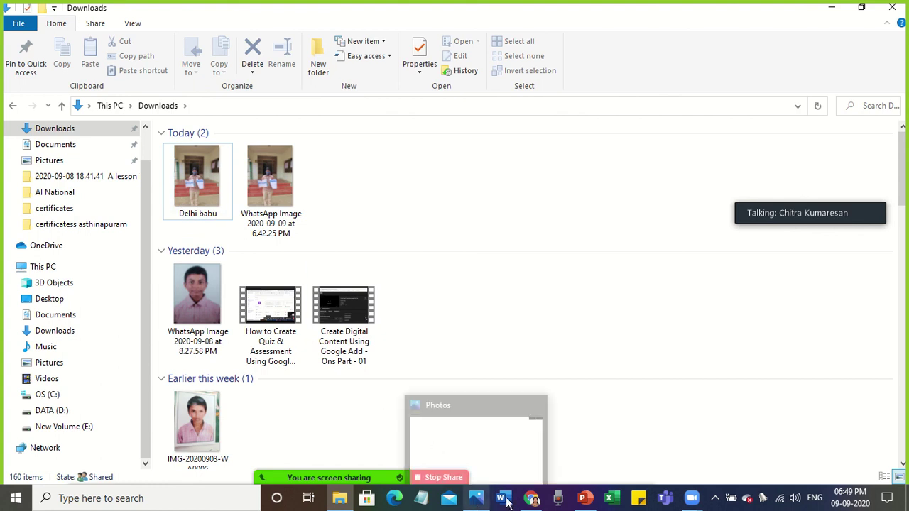
pyautogui.moveTo(531, 499)
pyautogui.click(523, 451)
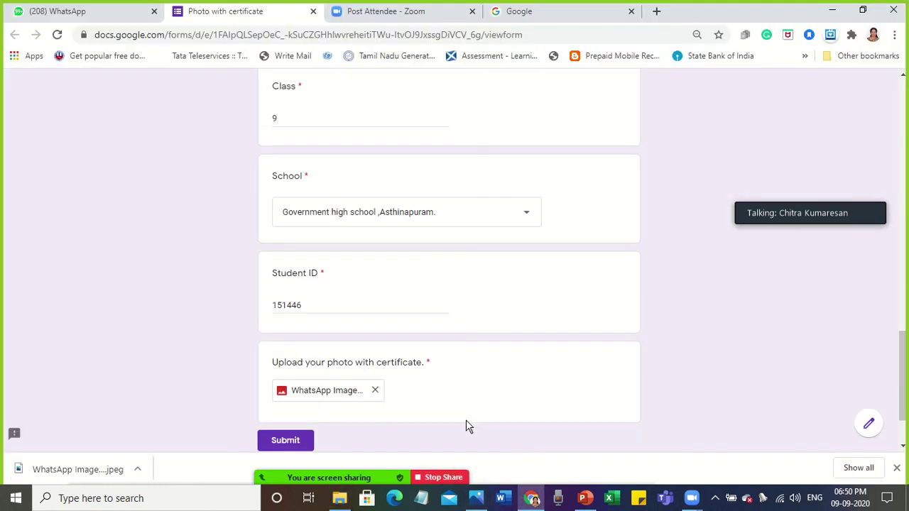
# Replace the attachment with the renamed photo from Downloads and submit the form.
pyautogui.click(375, 392)
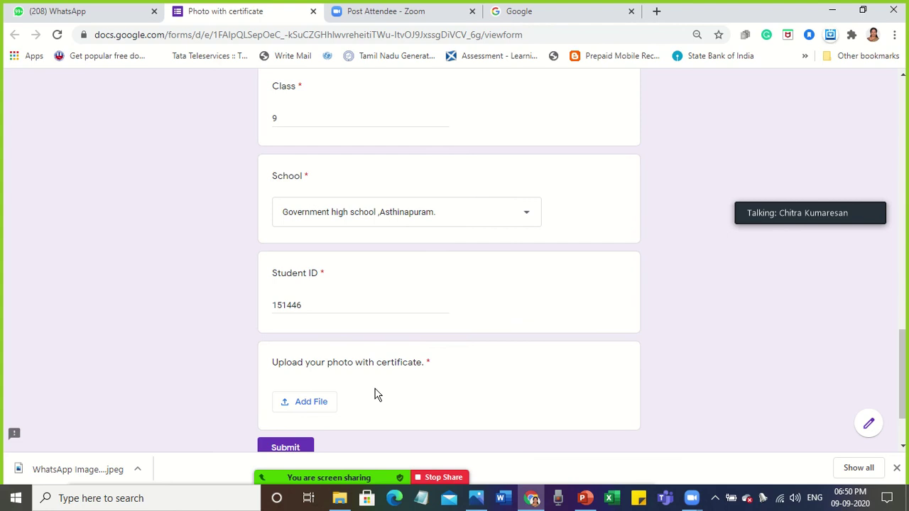
pyautogui.click(308, 404)
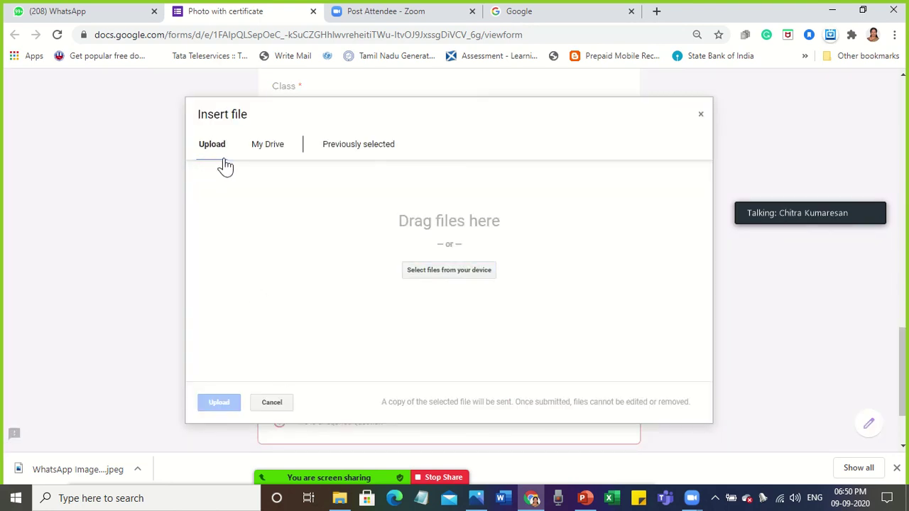
pyautogui.click(431, 273)
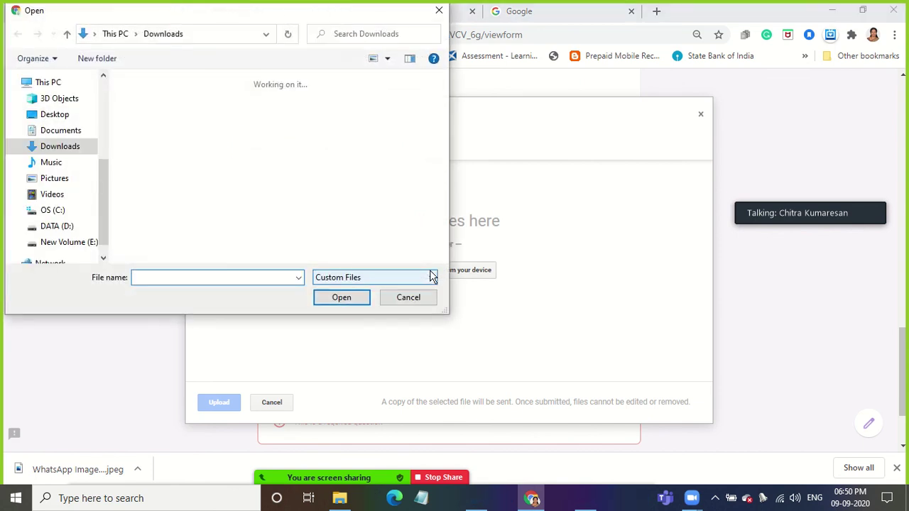
pyautogui.click(66, 153)
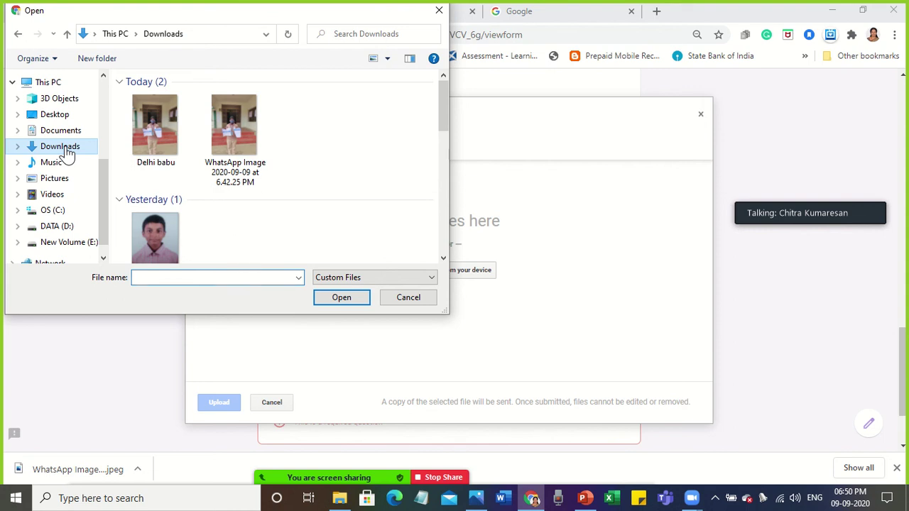
pyautogui.doubleClick(157, 152)
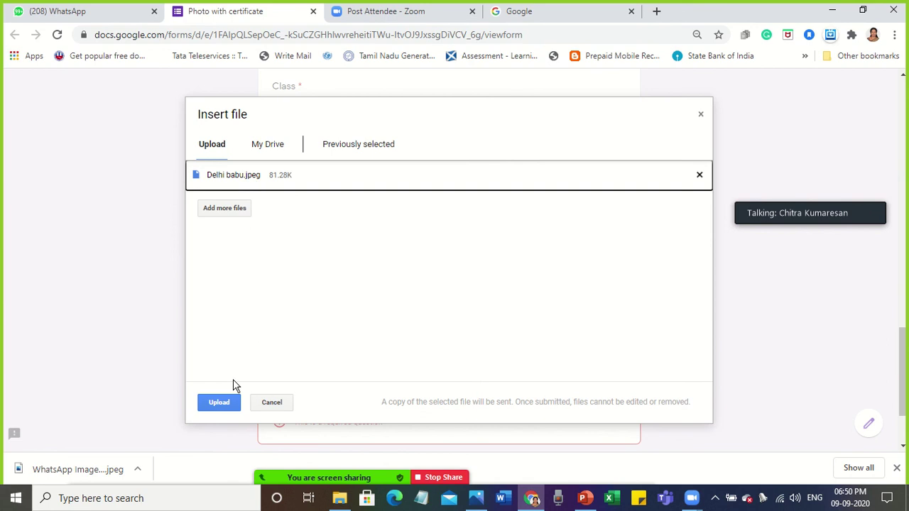
pyautogui.click(222, 402)
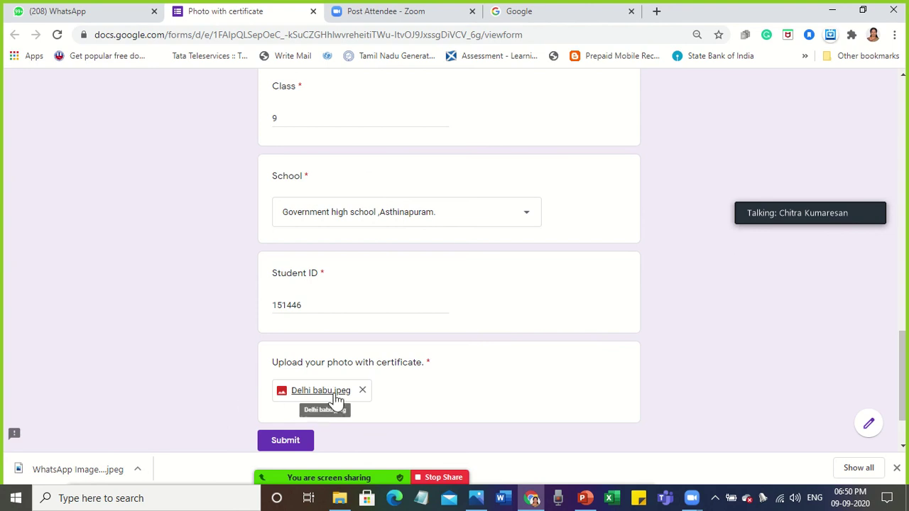
pyautogui.click(279, 444)
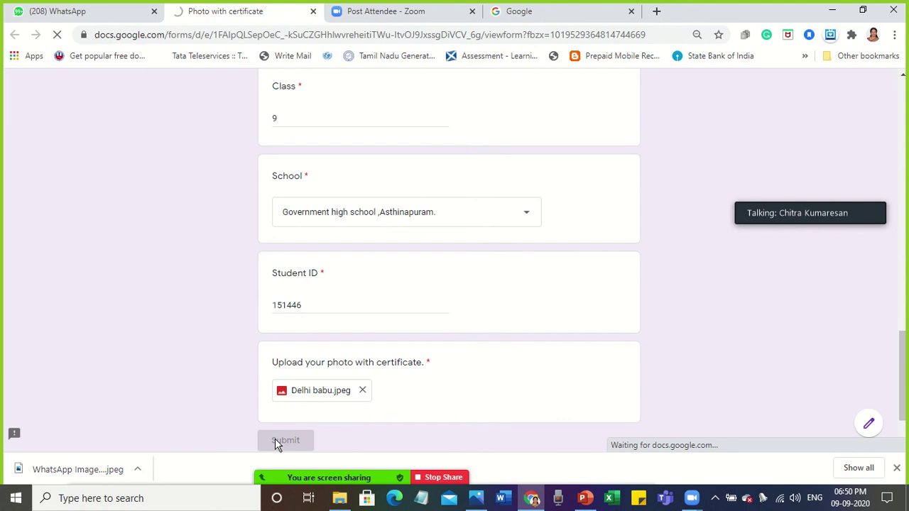